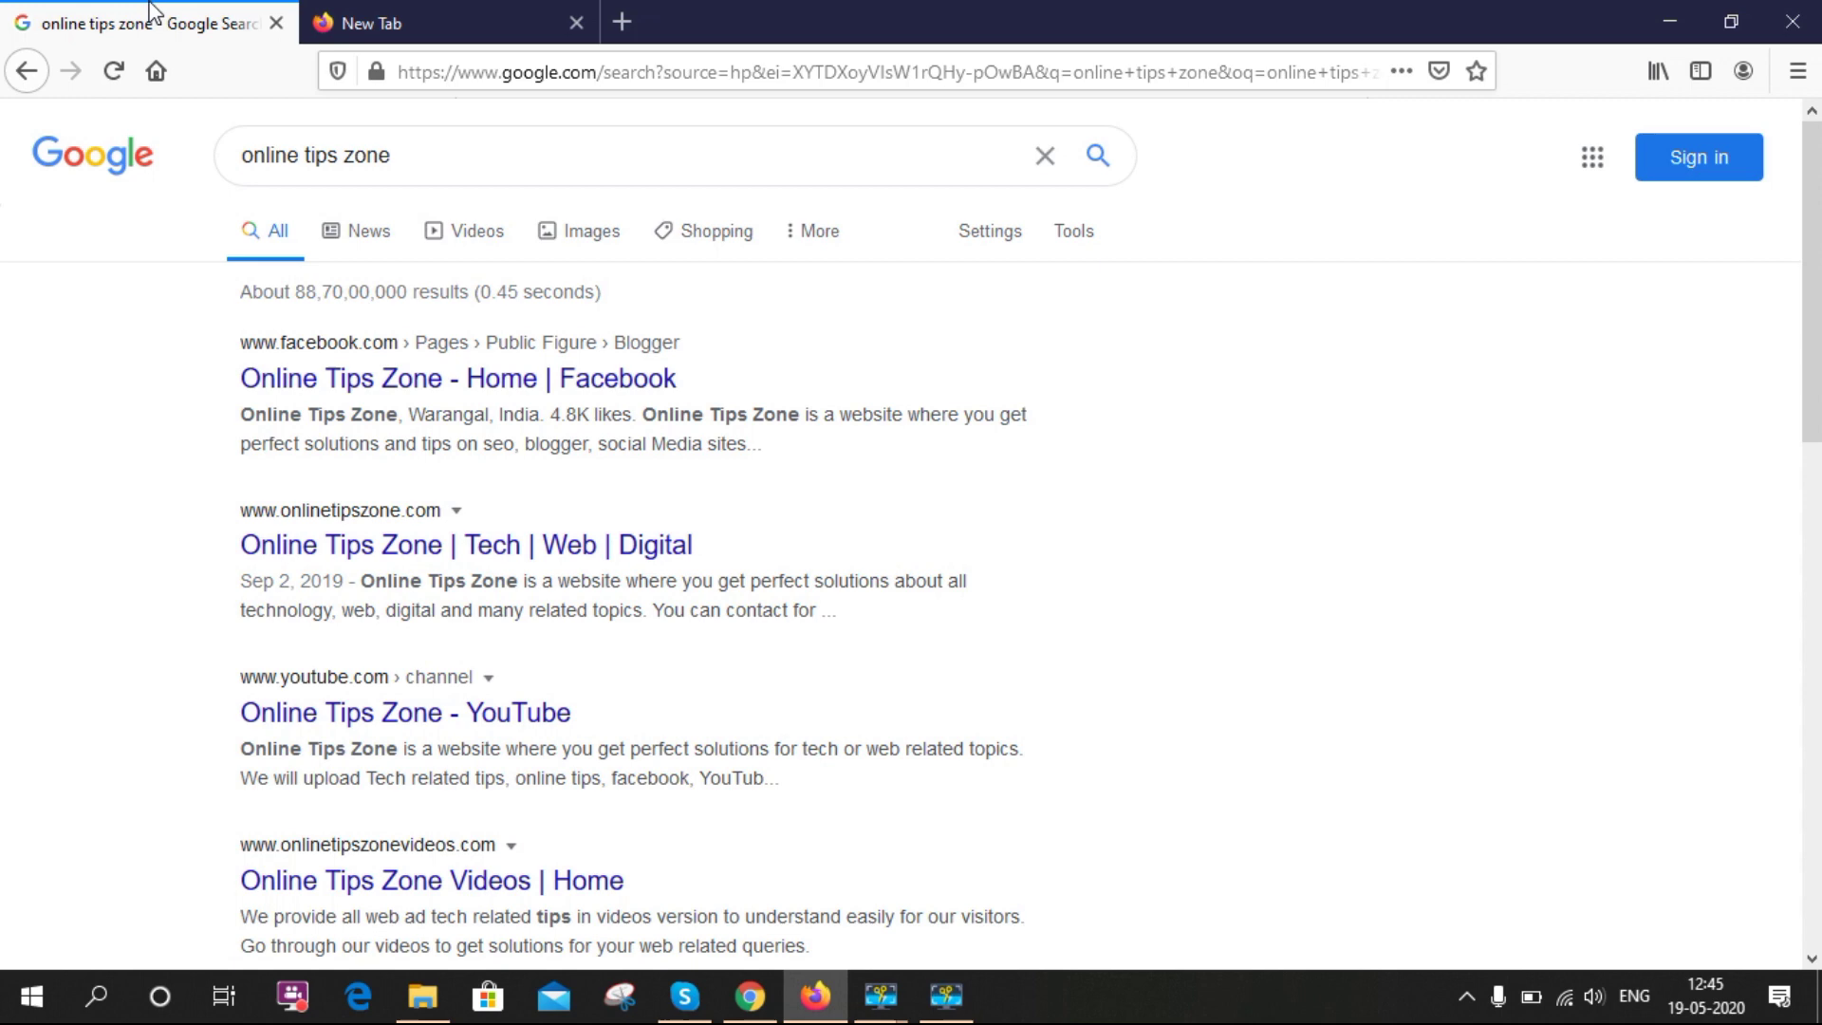
- Open the History sidebar, look over the sidebar panel list, then close the sidebar
key("ctrl+h")
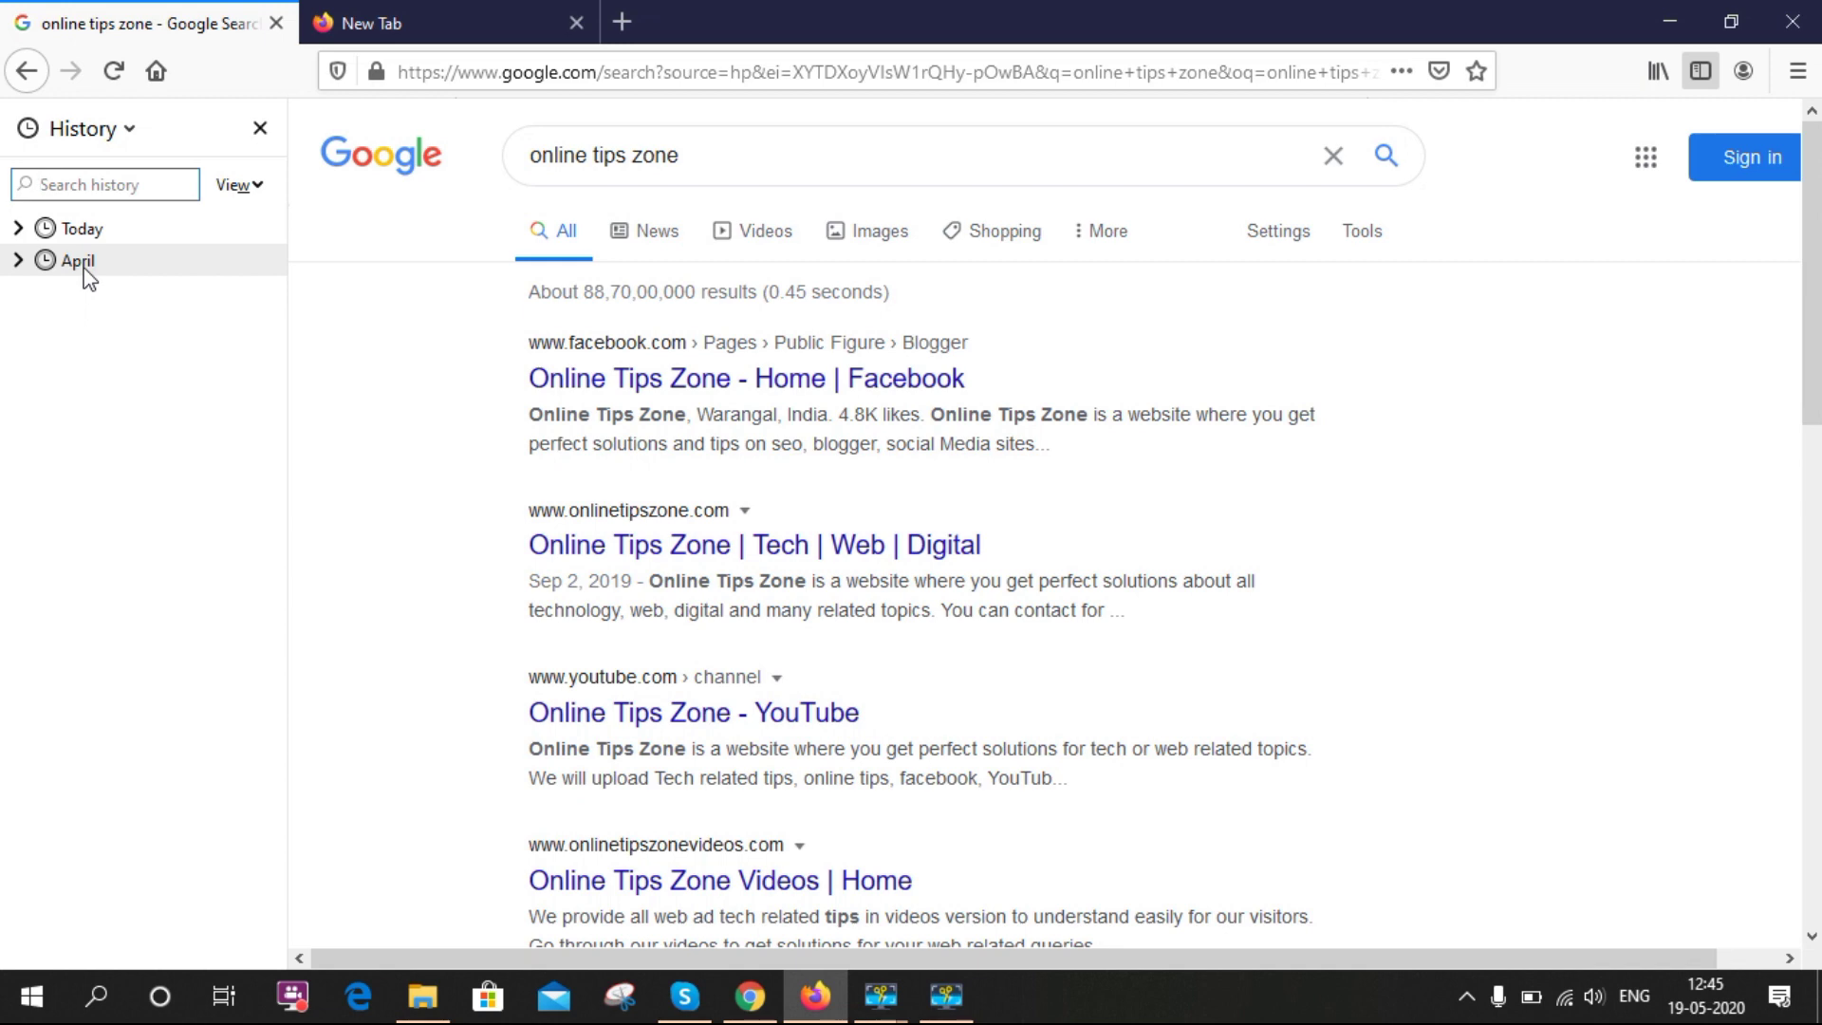
left_click(134, 128)
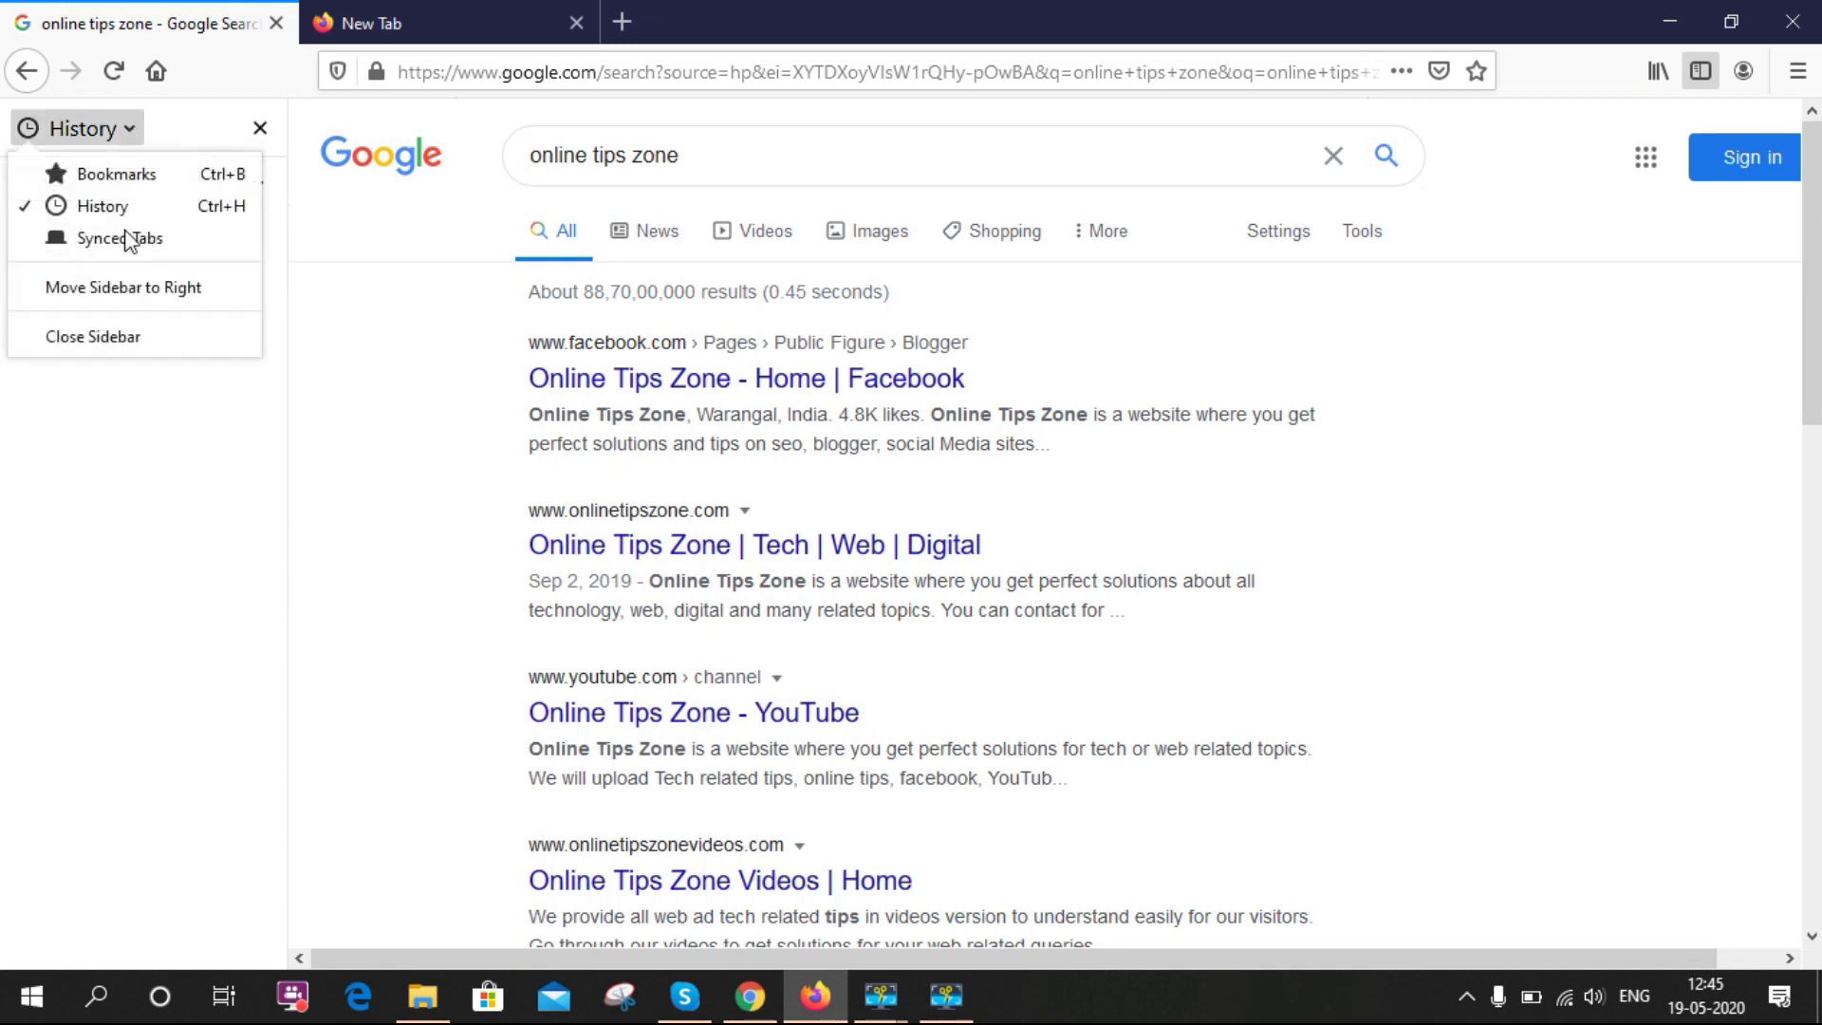
left_click(158, 488)
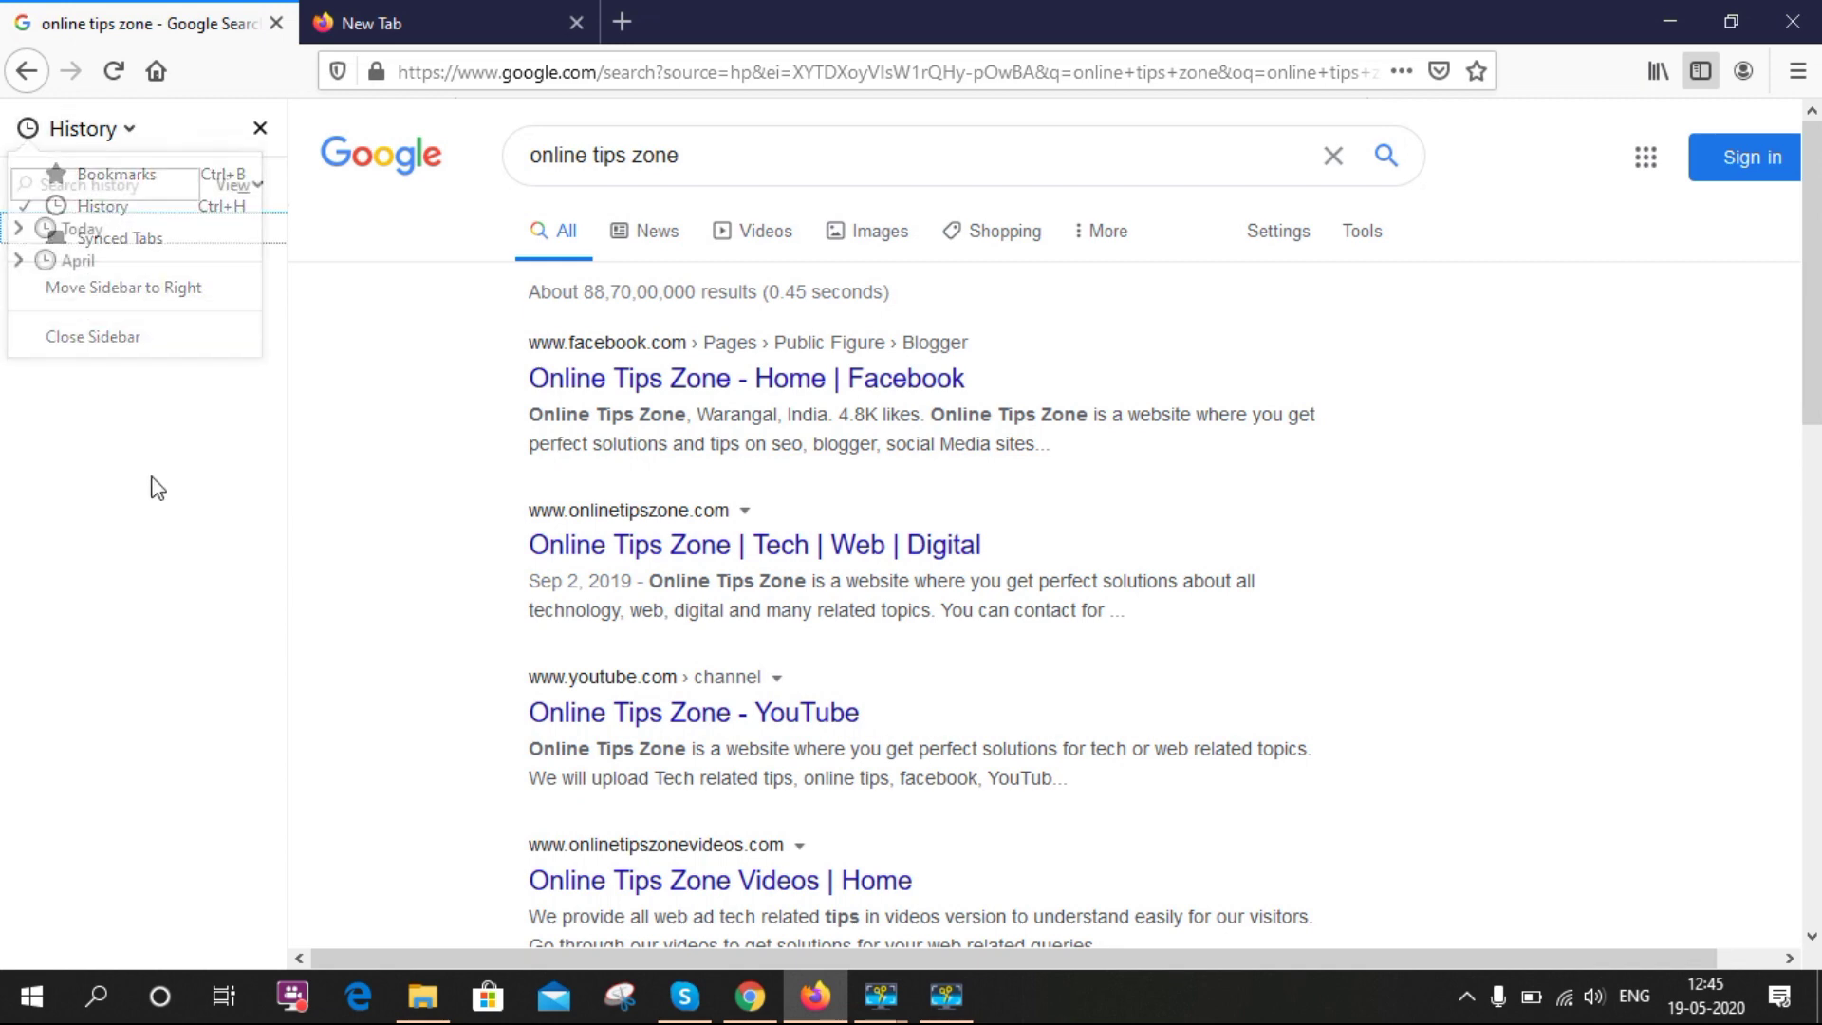
left_click(262, 131)
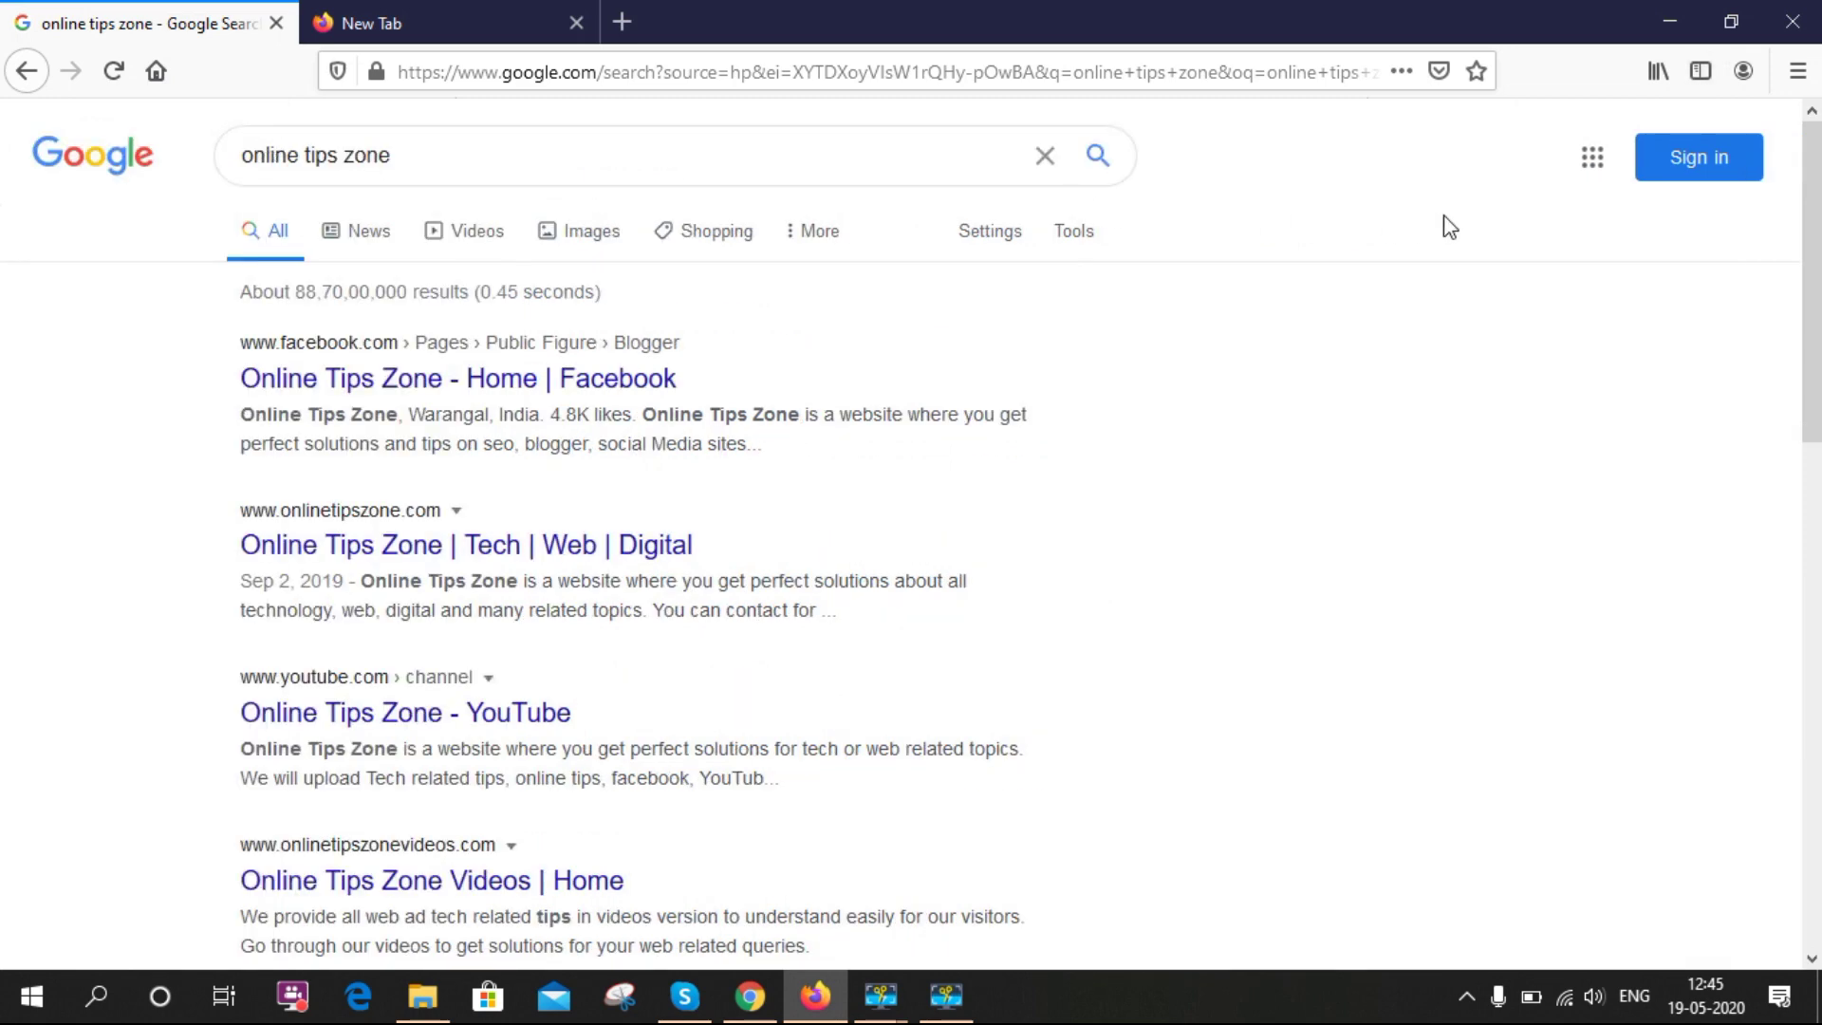
- Open Firefox Options from the main menu
left_click(1798, 74)
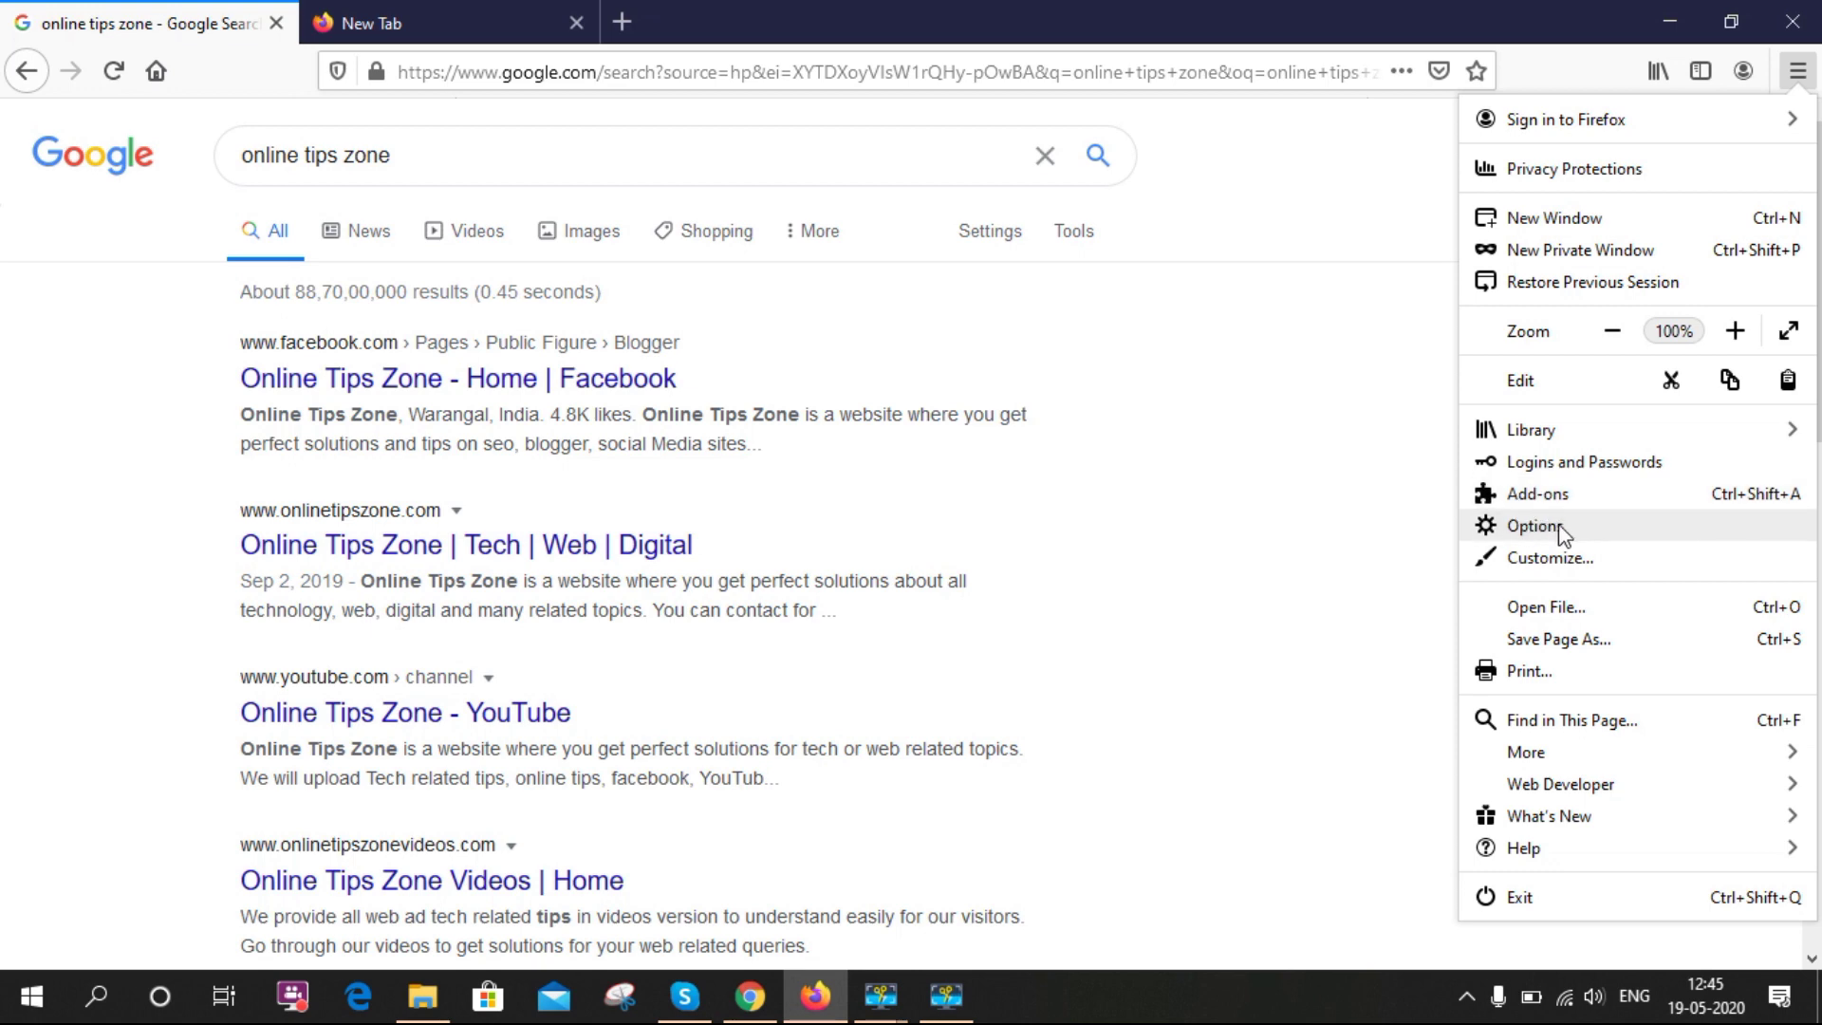
left_click(1568, 531)
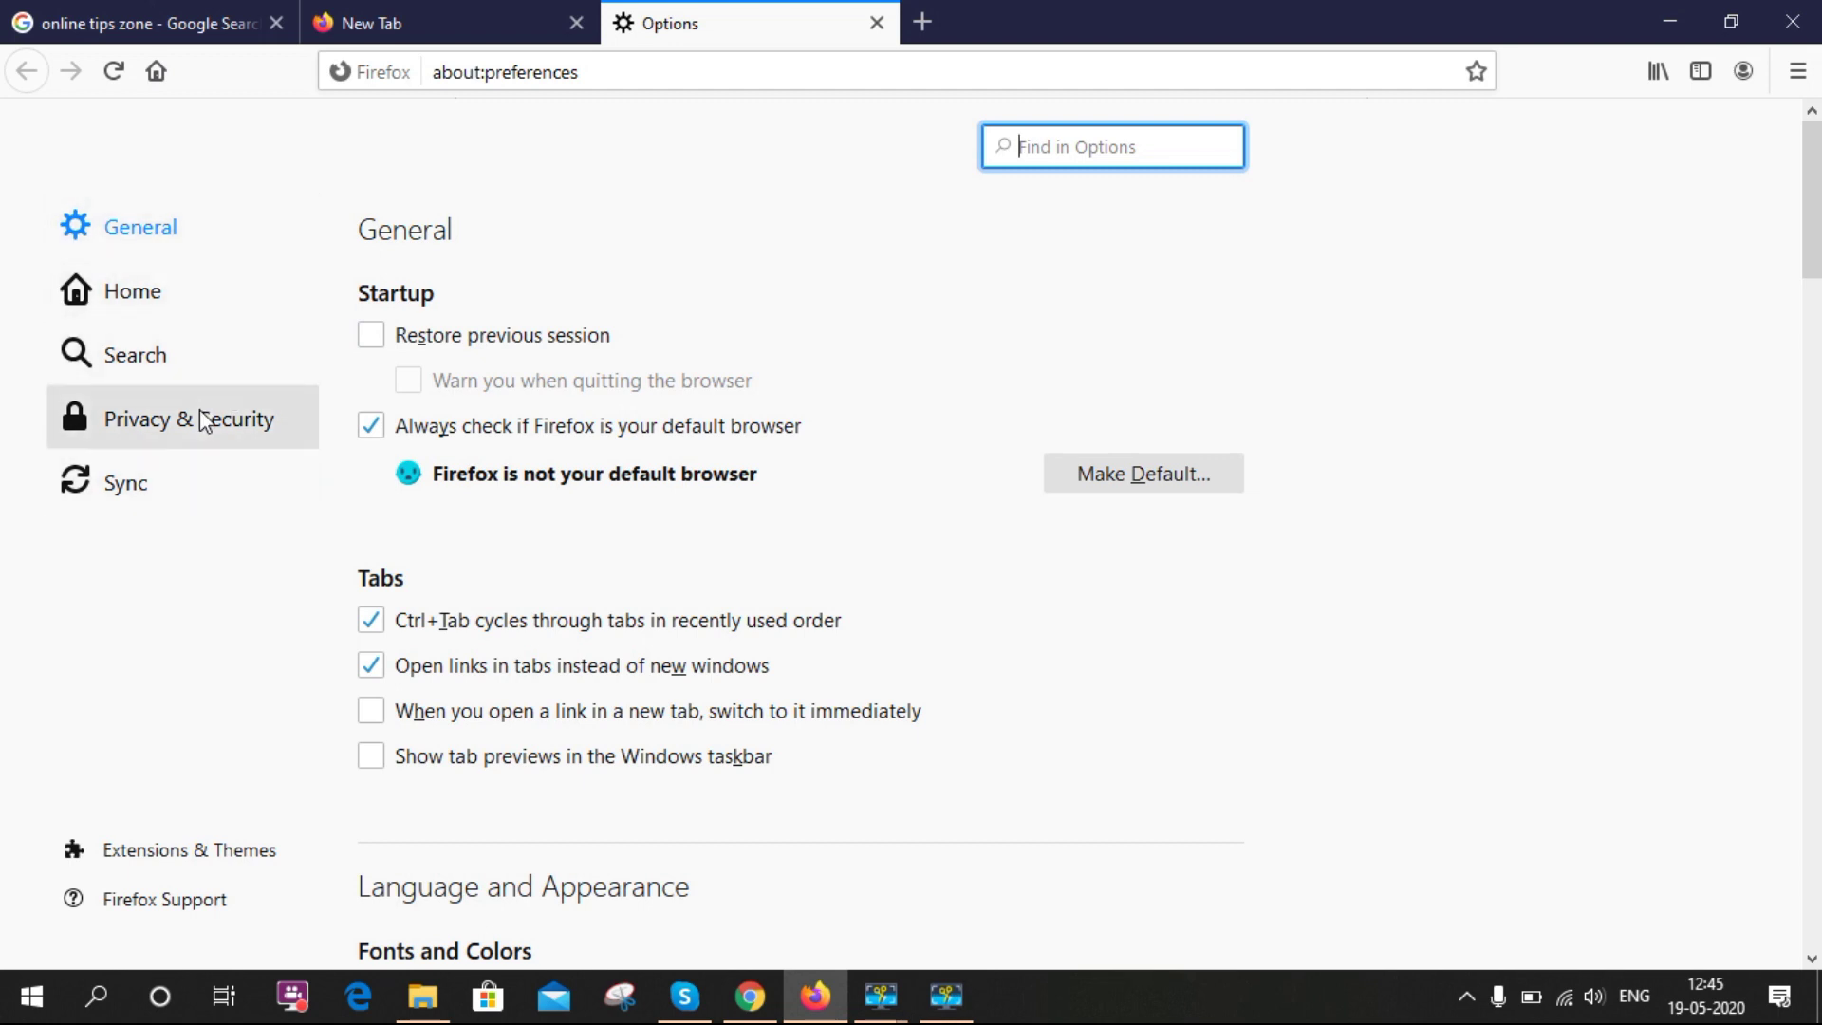
- Show the Privacy & Security section of Options
left_click(199, 413)
scroll(1813, 228, "down", 2)
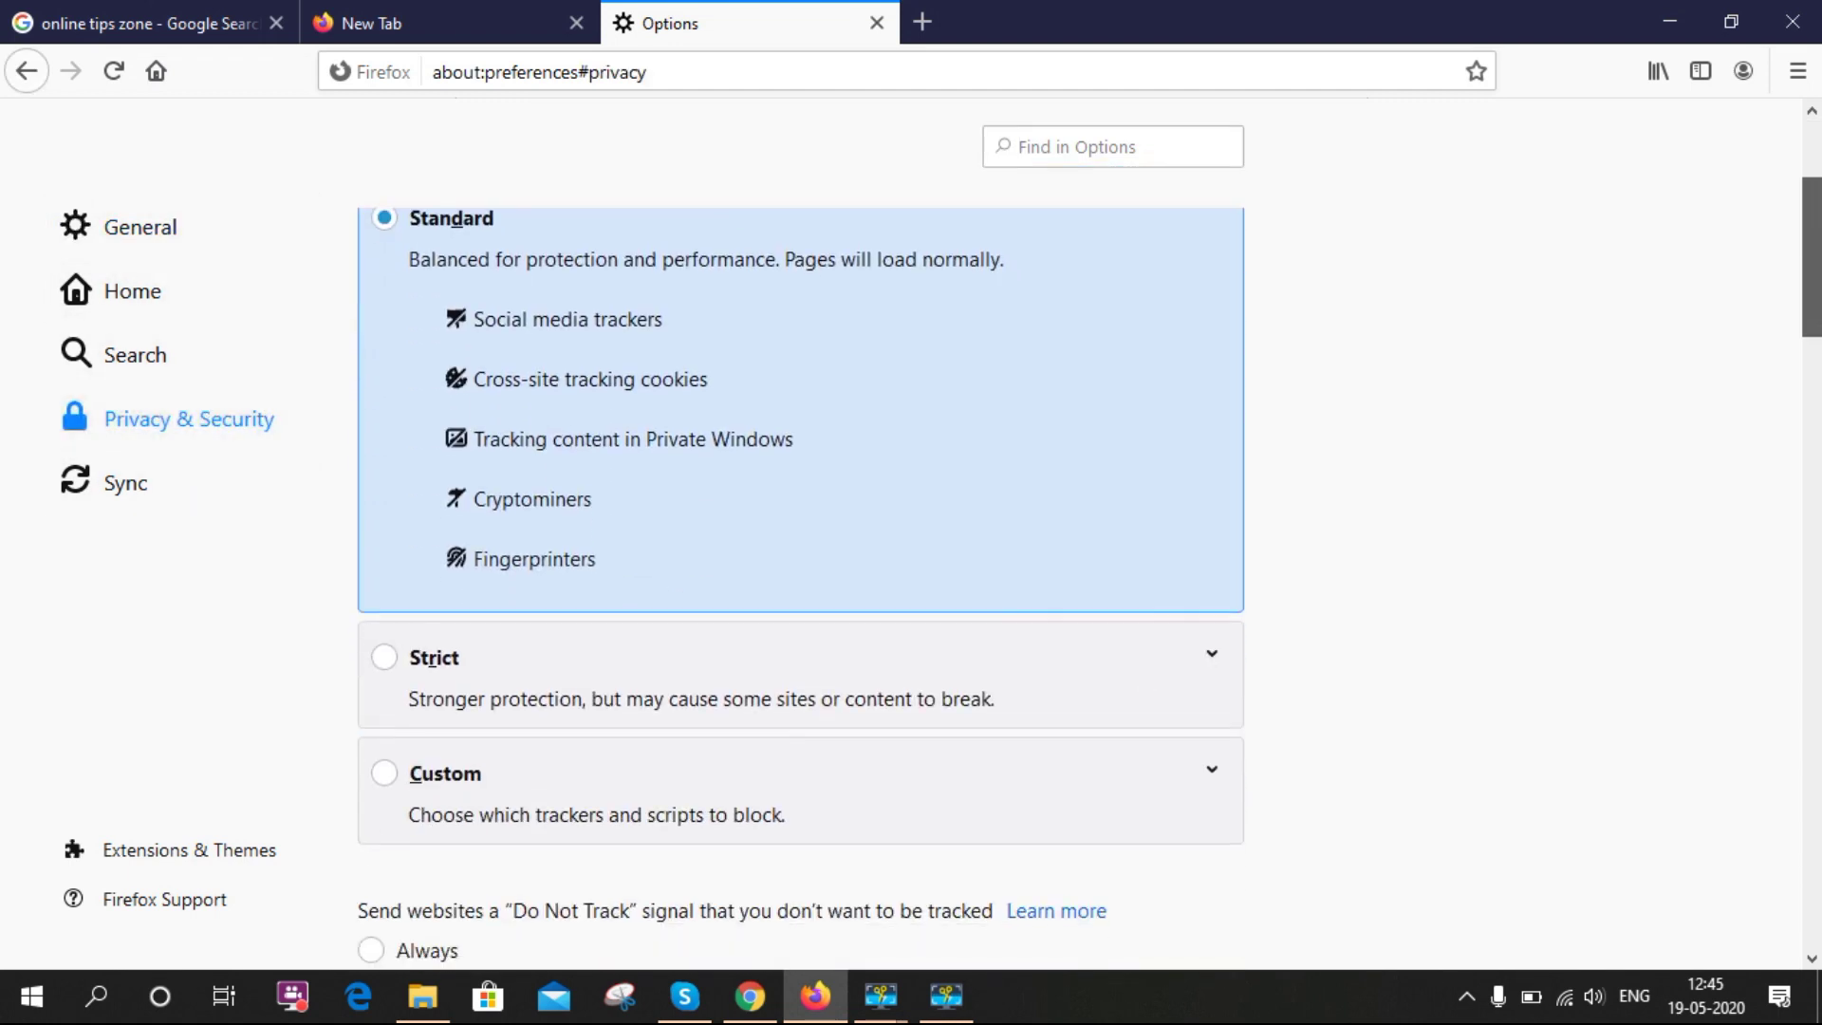
scroll(798, 570, "down", 3)
scroll(797, 570, "down", 5)
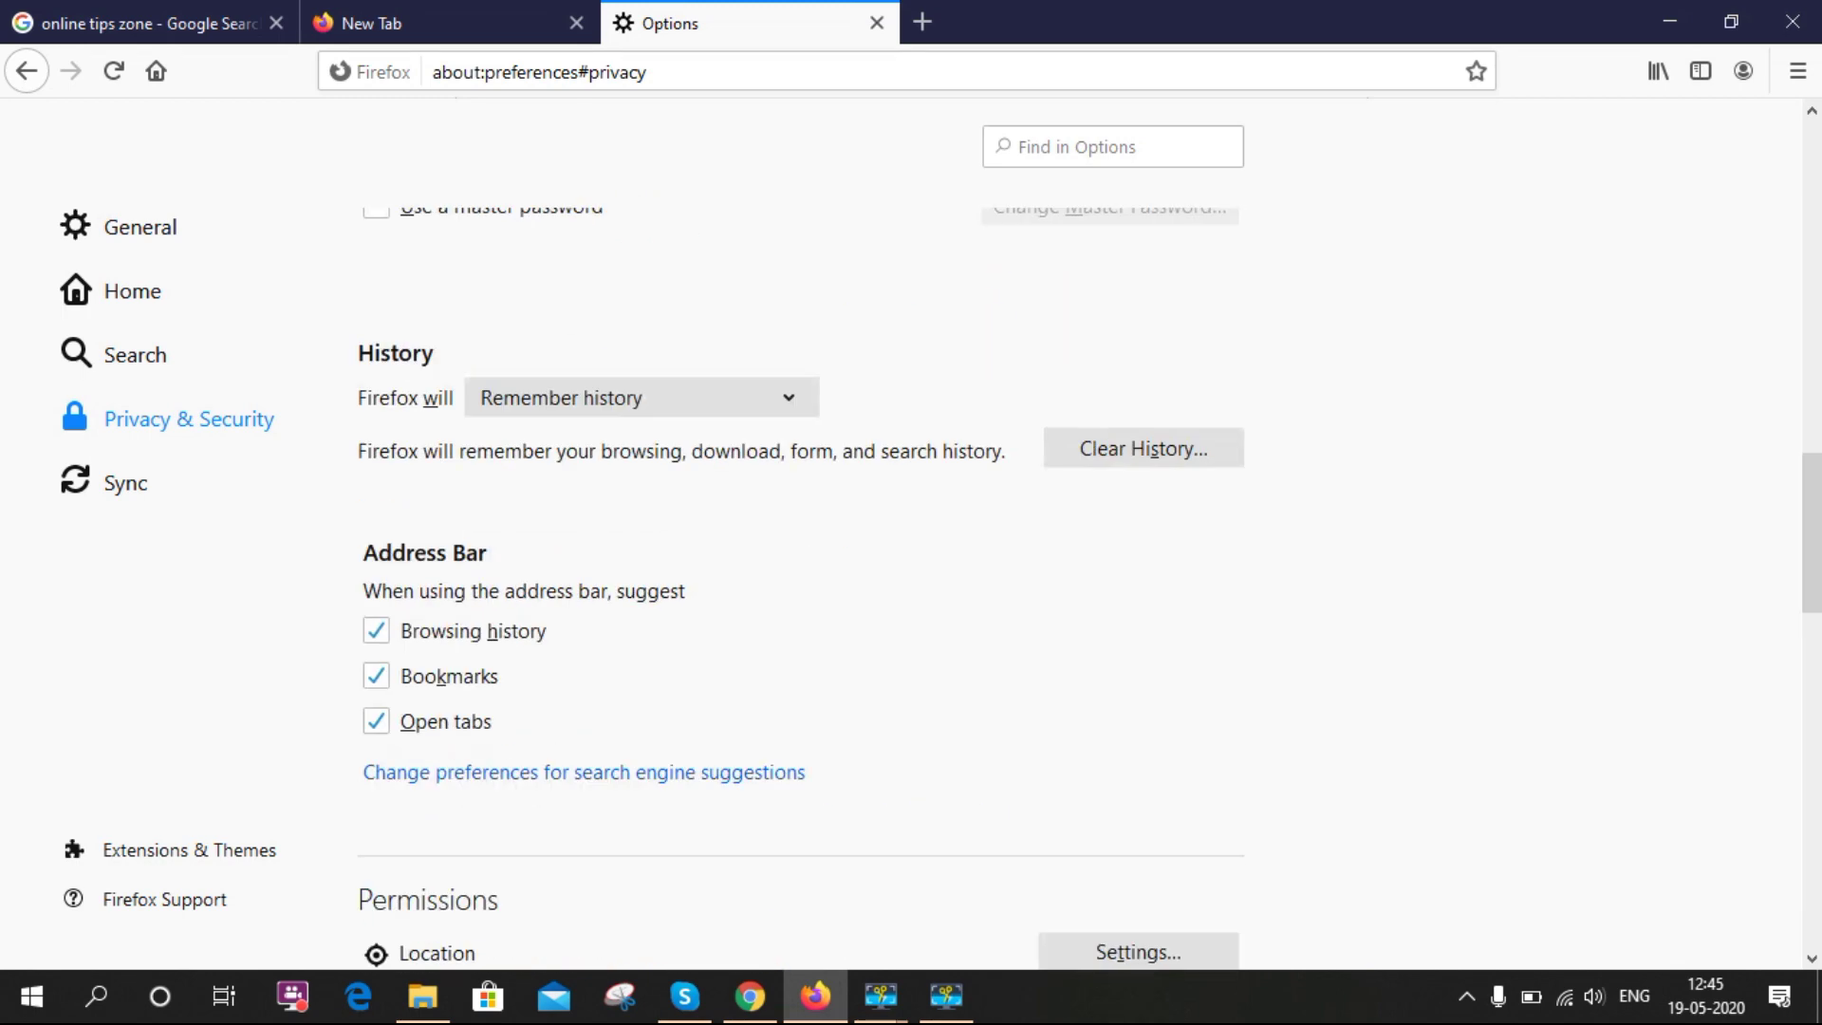
scroll(789, 363, "up", 1)
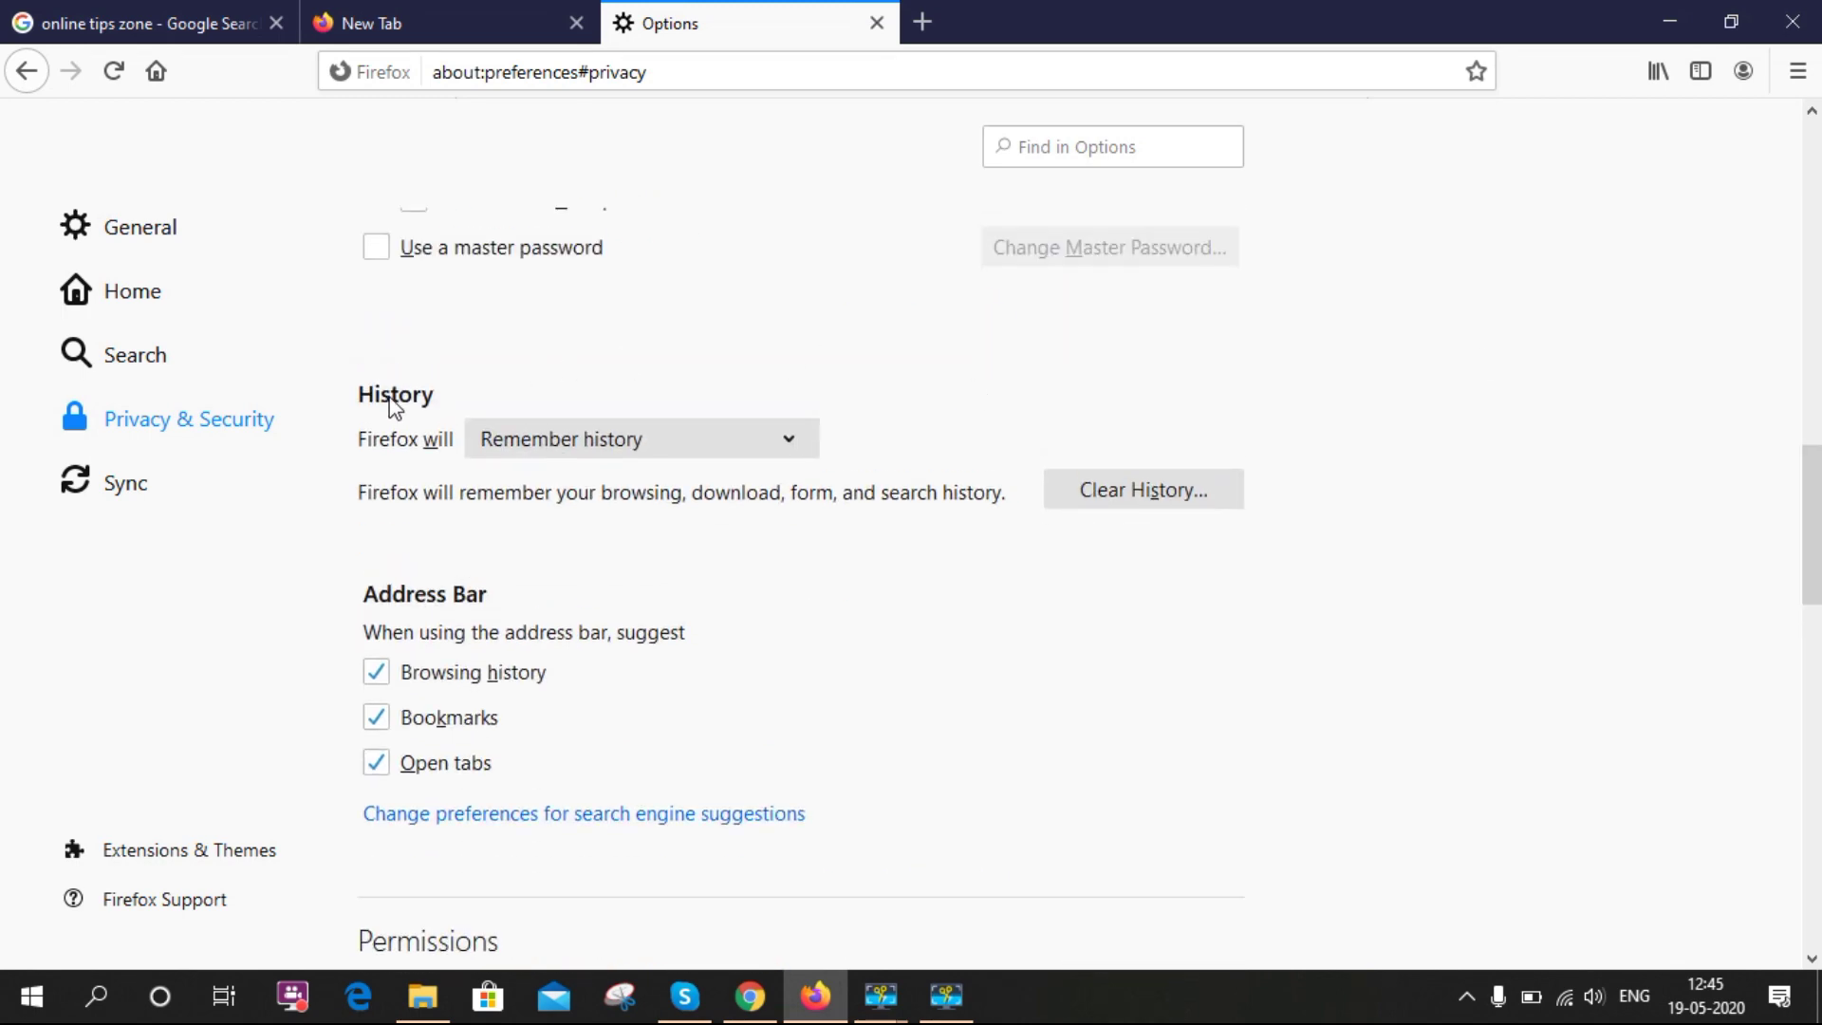
- Clear History with the time range set to Everything and confirm
left_click(1129, 489)
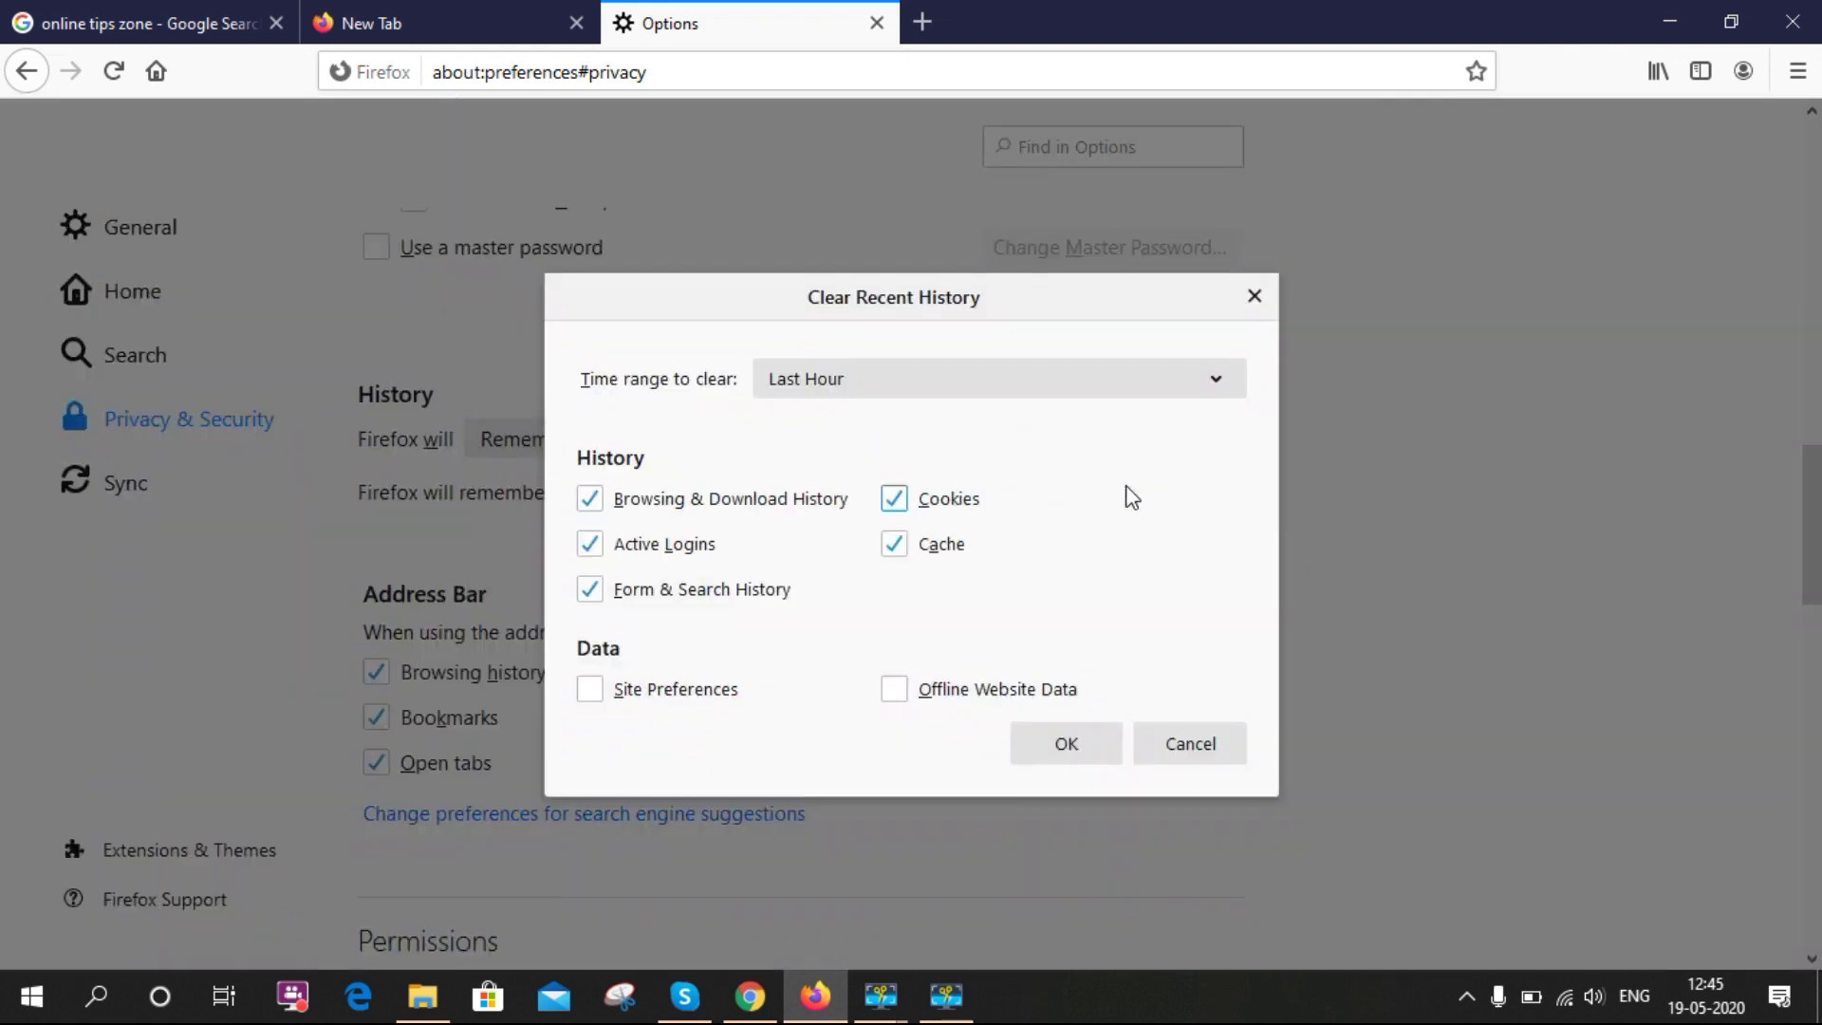
left_click(1090, 384)
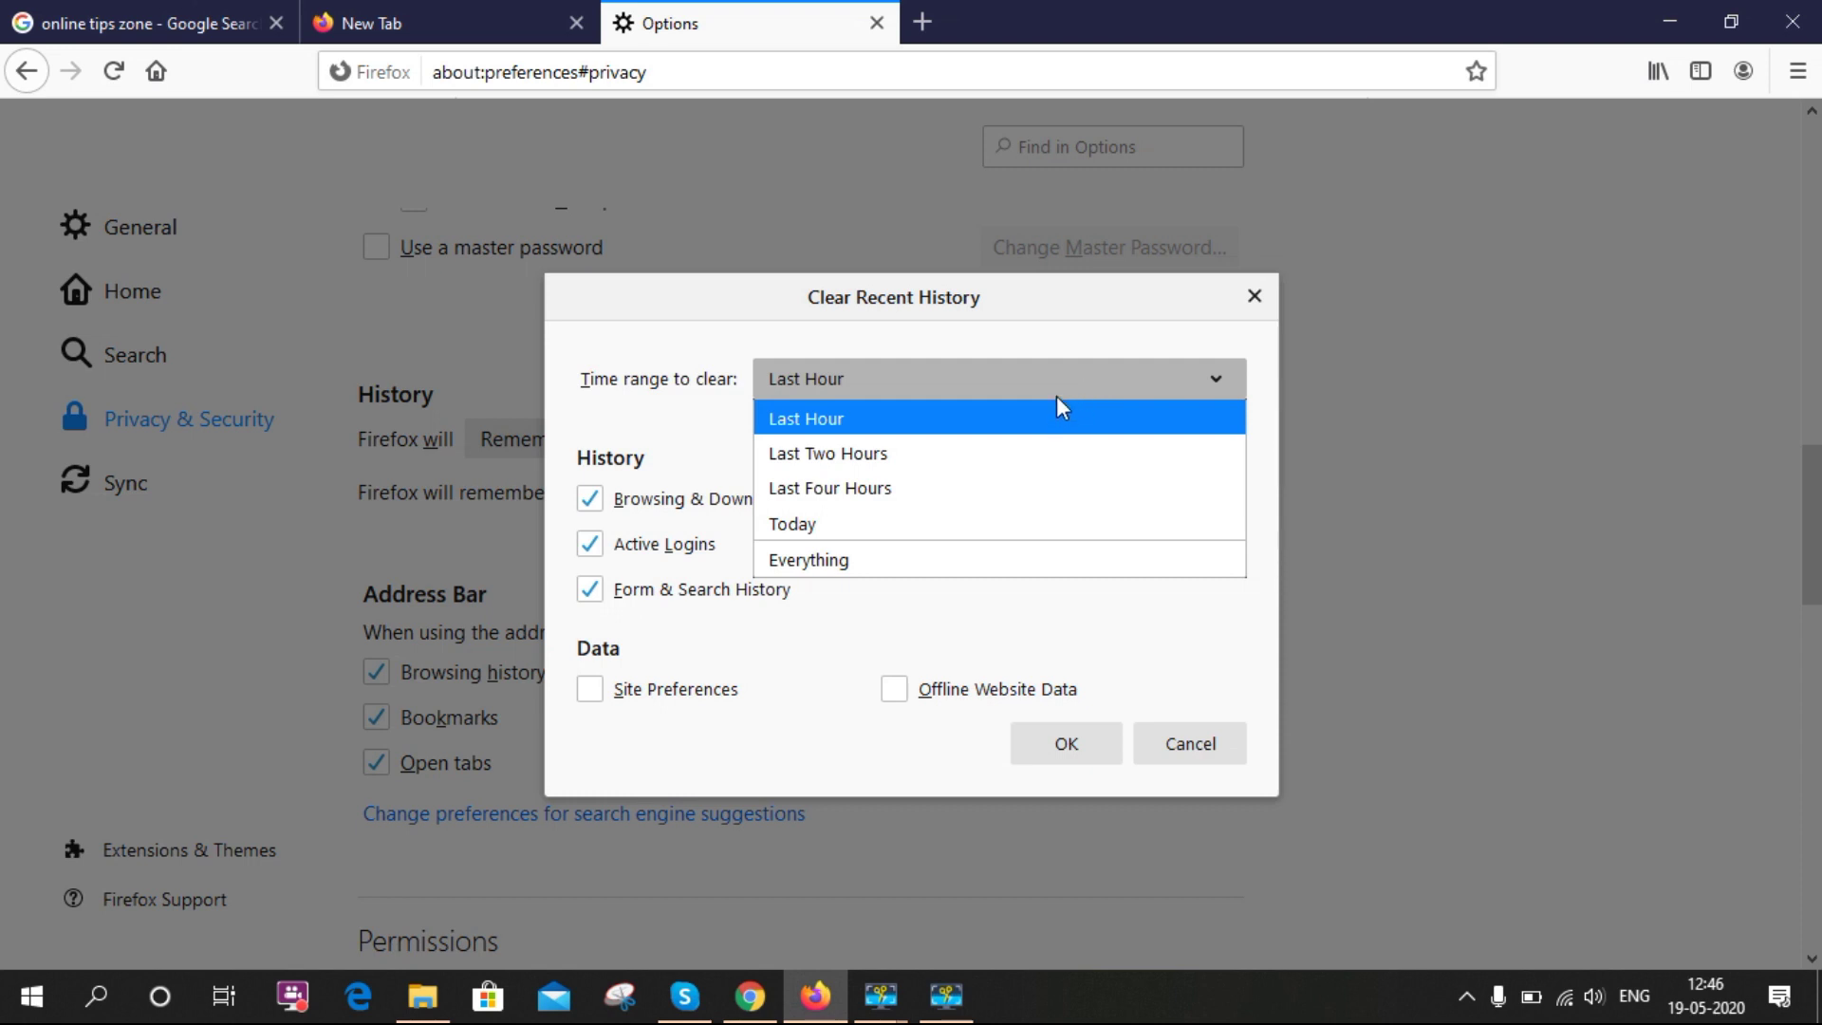
left_click(985, 562)
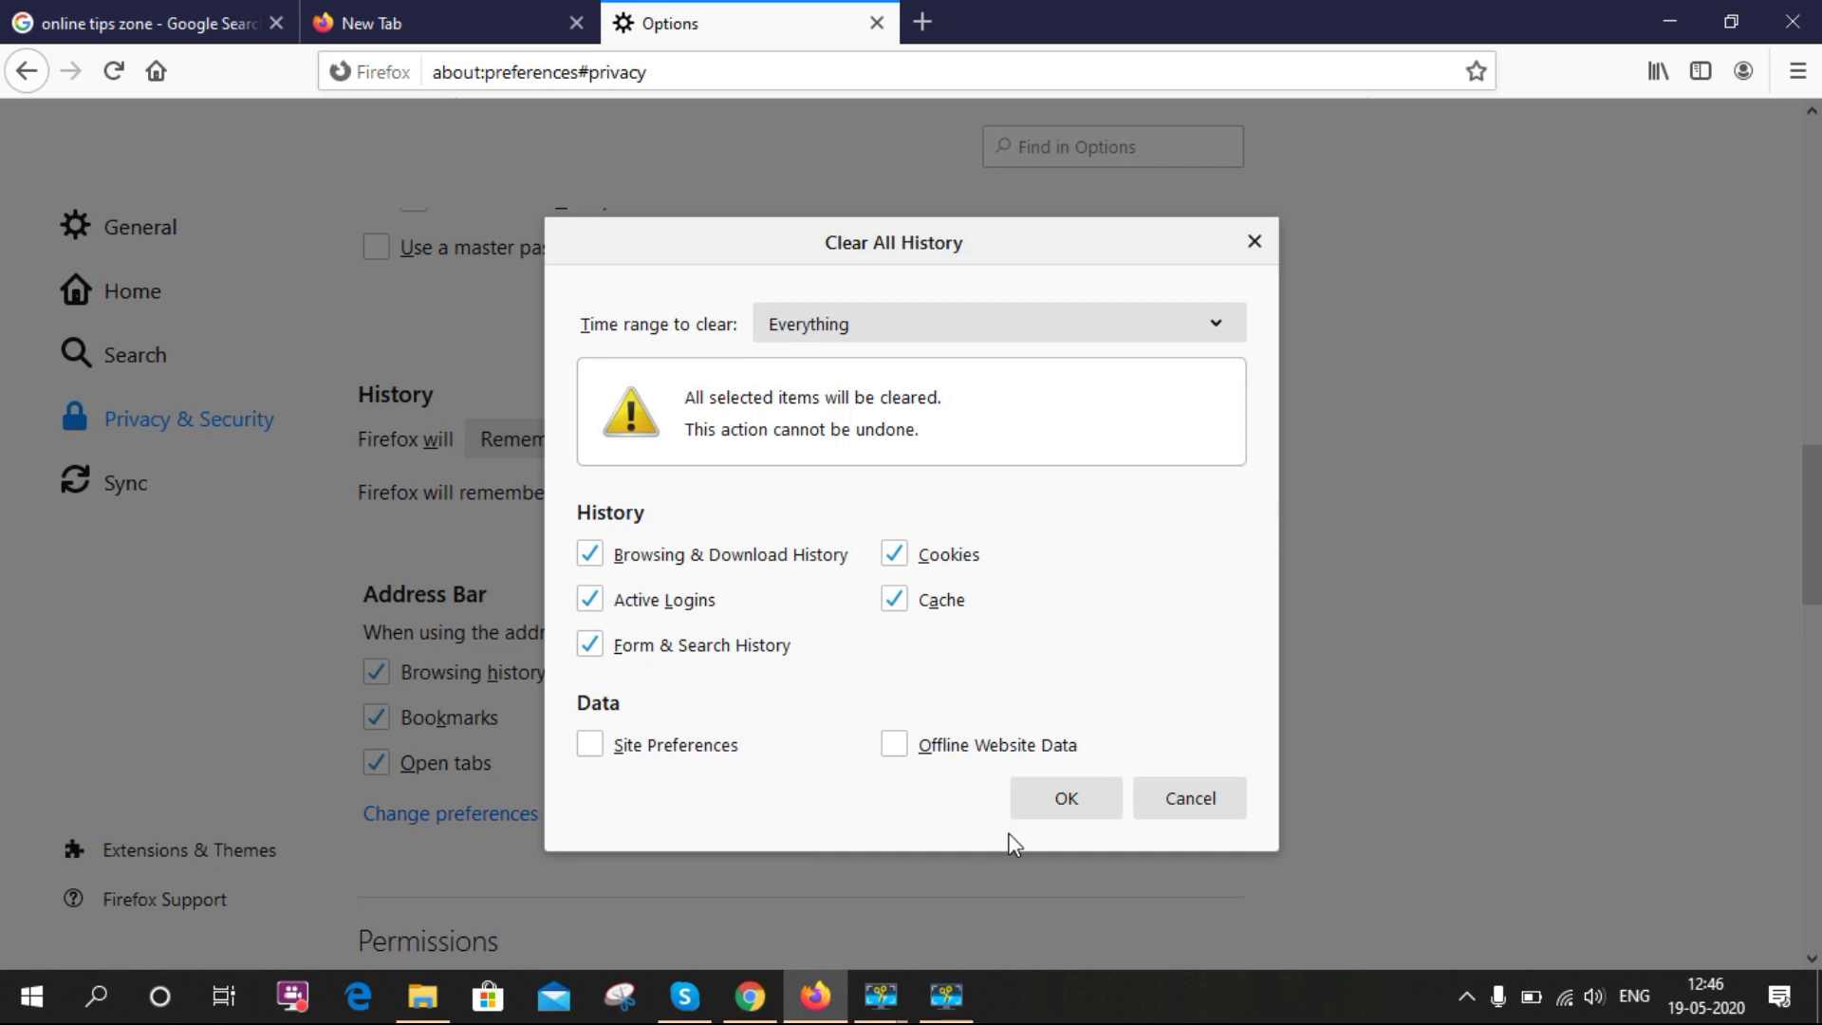
left_click(1049, 800)
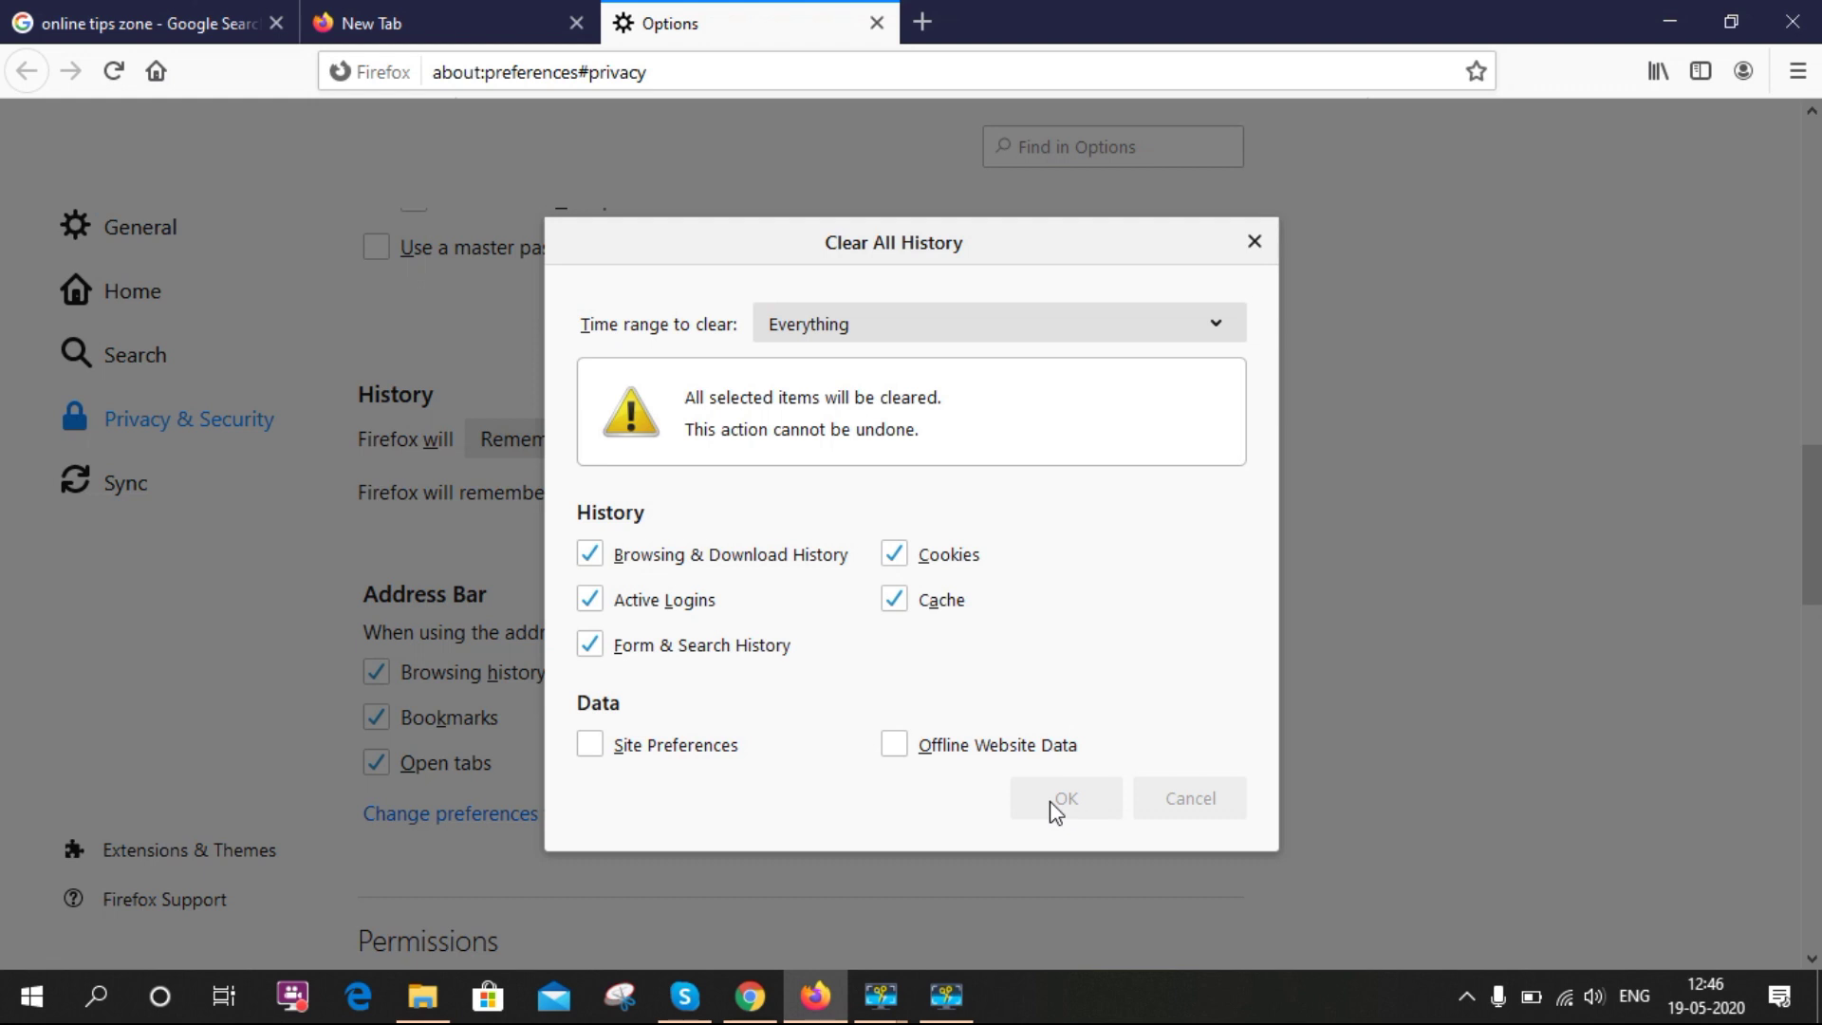